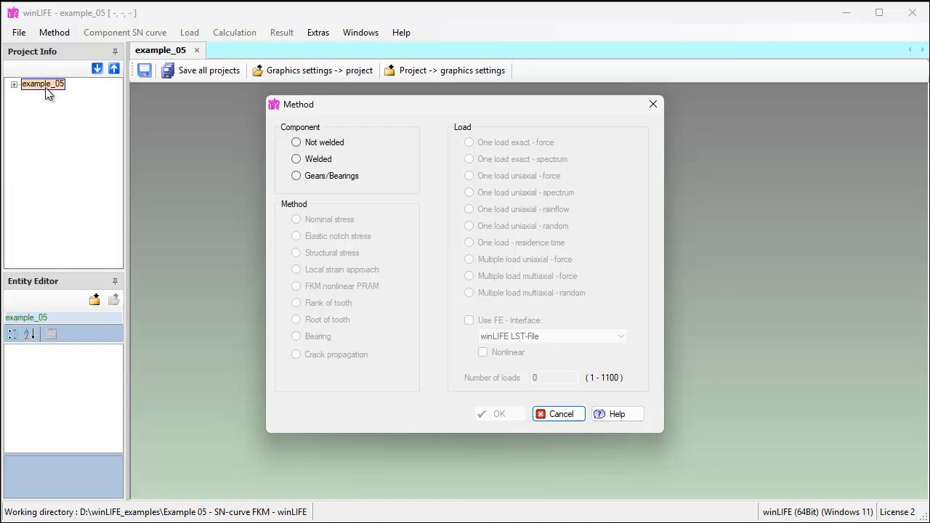
- Set the calculation method to a not welded component, nominal stress, and one load exact – spectrum
left_click(297, 142)
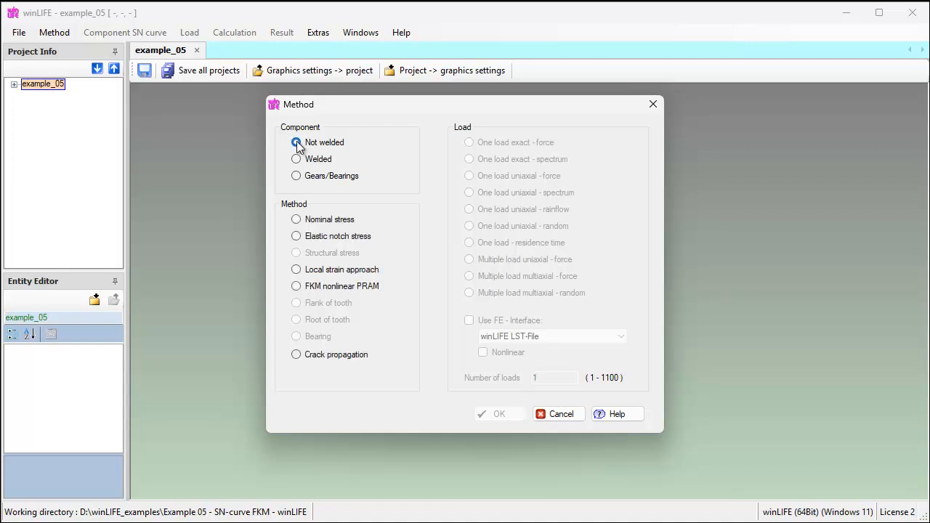
left_click(296, 220)
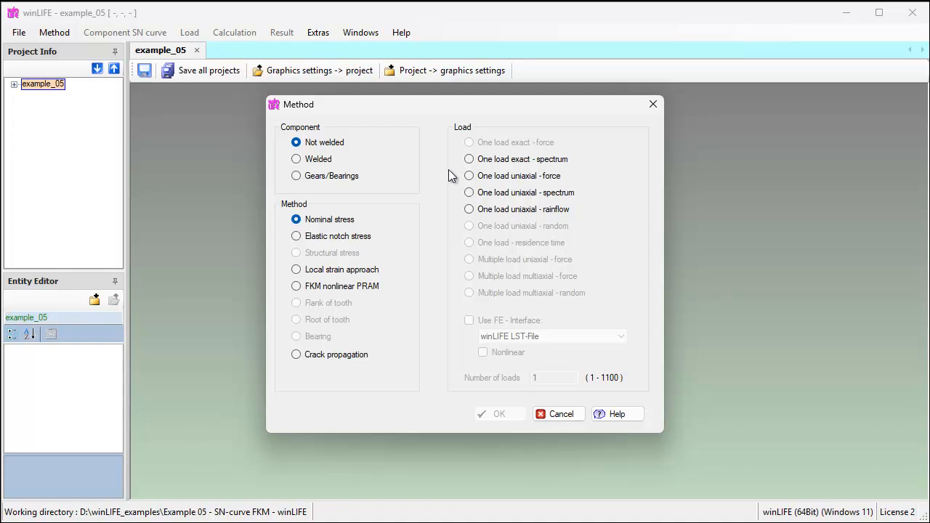
left_click(469, 160)
left_click(499, 416)
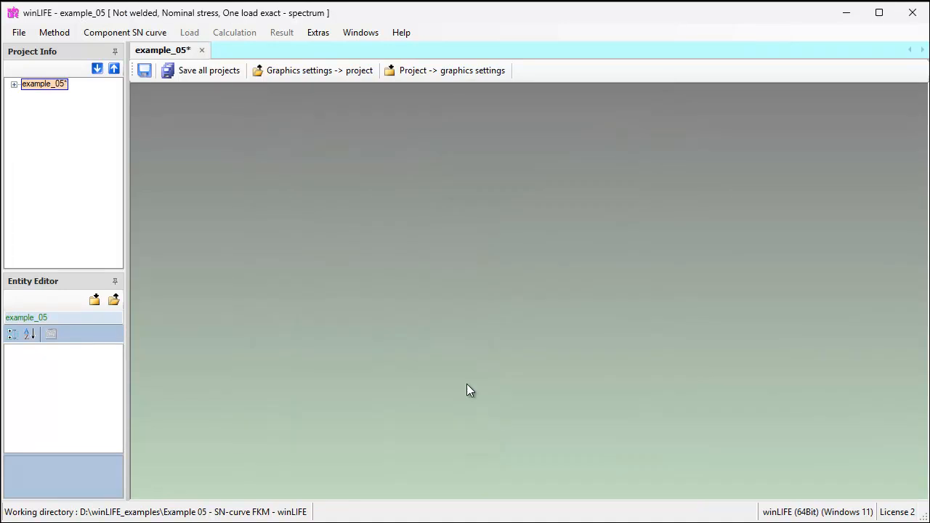
- Create a new component S-N curve and open its generator parameters
left_click(137, 33)
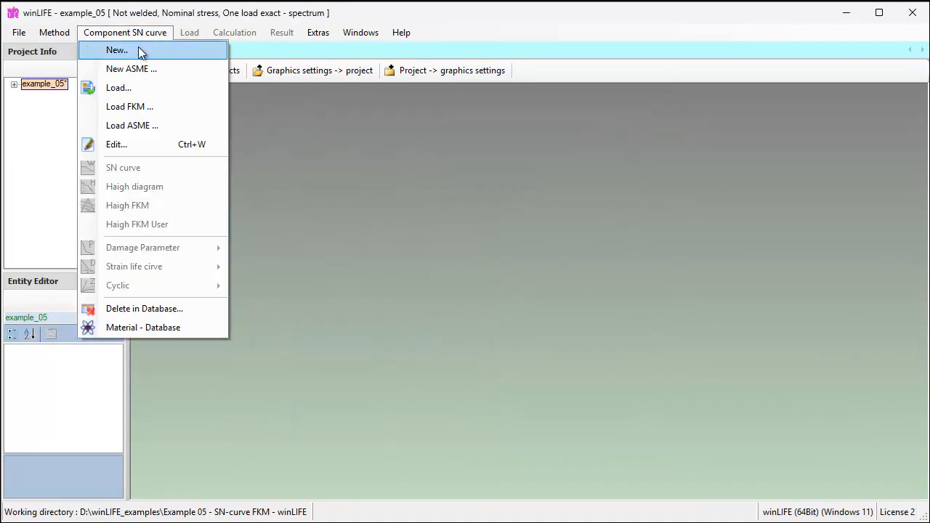
left_click(138, 50)
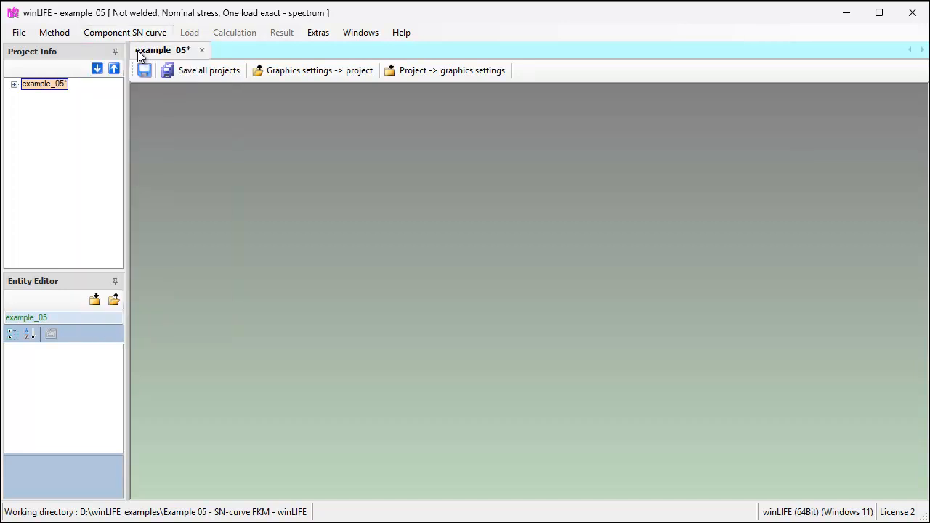
left_click_drag(194, 93, 246, 19)
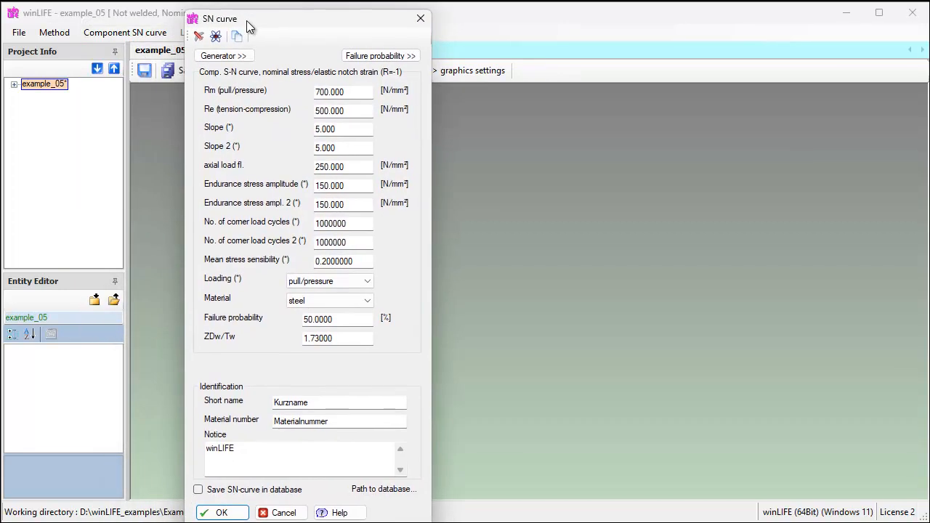
left_click(227, 55)
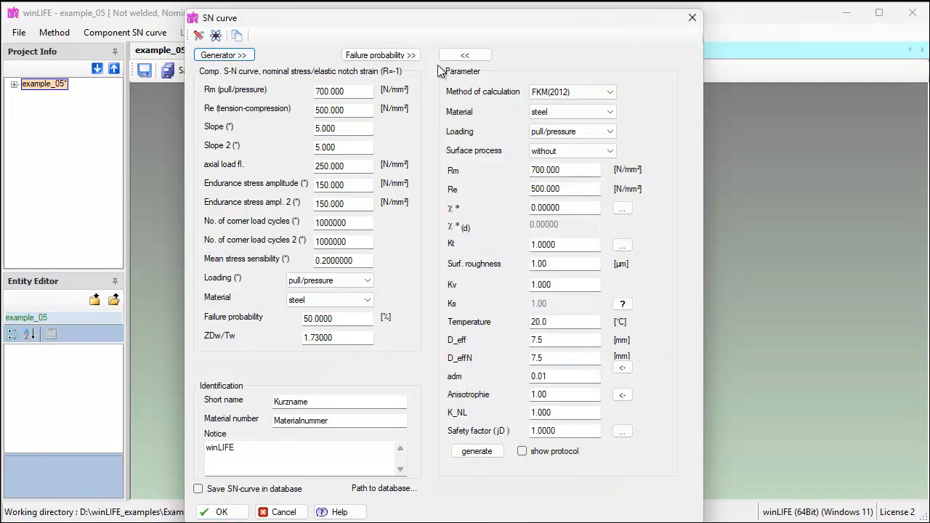
- Set the generator to FKM(2020), rolled steel, bending loading, Rm 1000 and Re 800 N/mm²
left_click(612, 92)
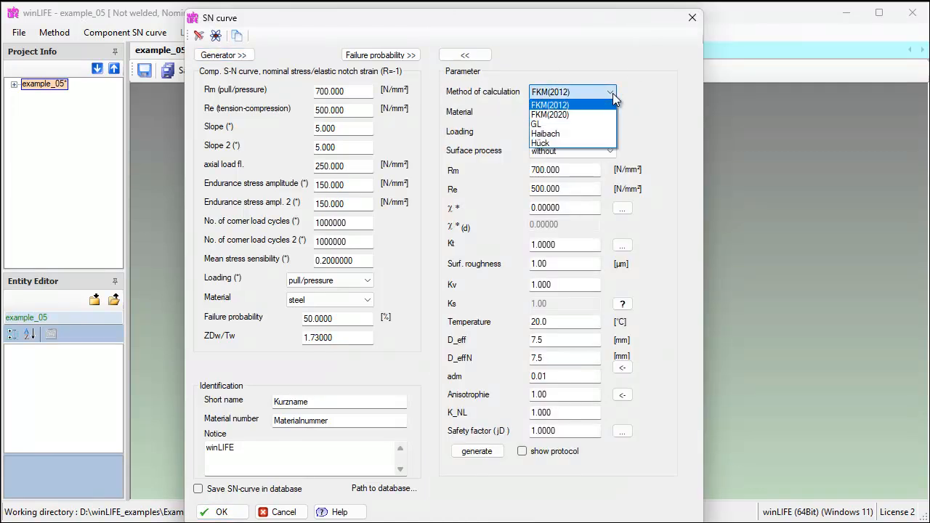
left_click(583, 113)
left_click(612, 113)
left_click(549, 210)
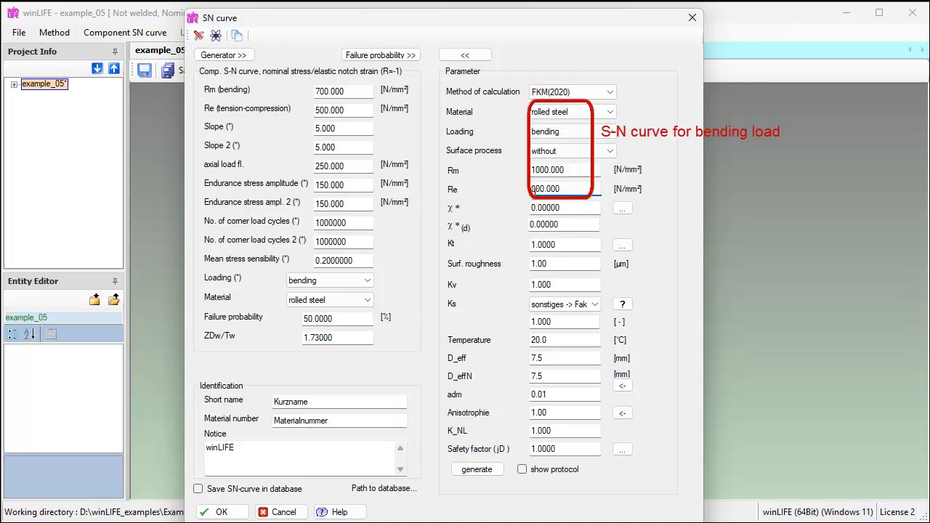
- Calculate stress gradients and Kt for a shouldered rod with d 42, D 50, r 5, t 4, and apply all results
left_click(622, 209)
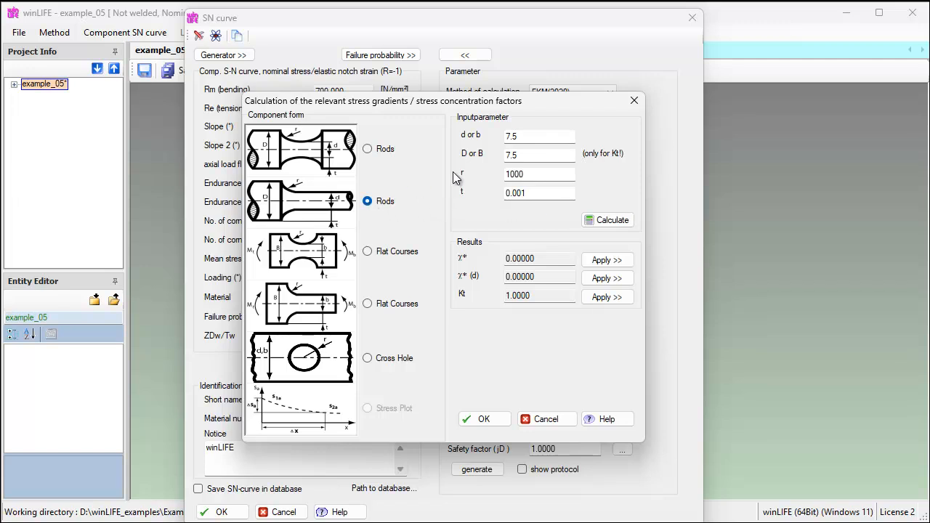
double_click(525, 137)
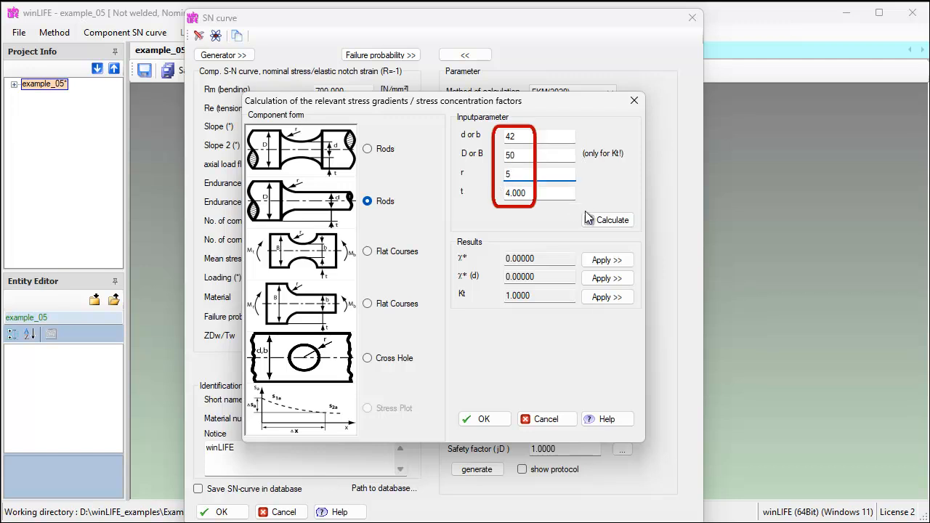
left_click(609, 221)
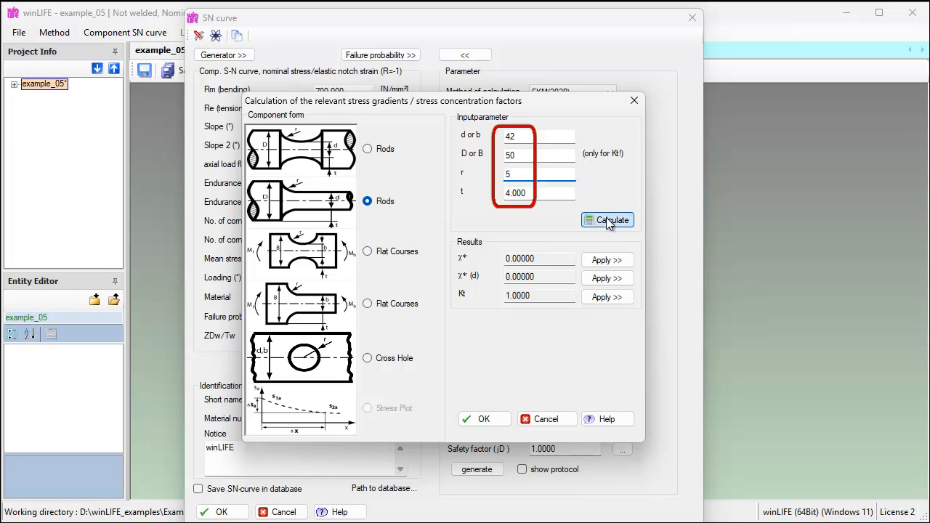
left_click(608, 260)
left_click(607, 279)
left_click(609, 298)
left_click(484, 421)
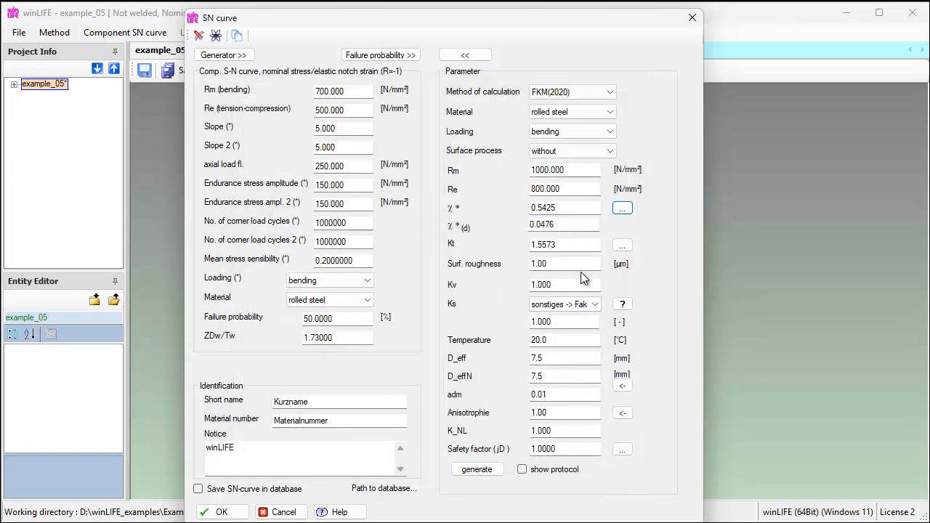
- Set surface roughness to 10.00 µm, D_eff to 42.0 mm, D_effN to 16.0 mm and adm to 0.3
left_click(585, 267)
double_click(585, 267)
type("10.00")
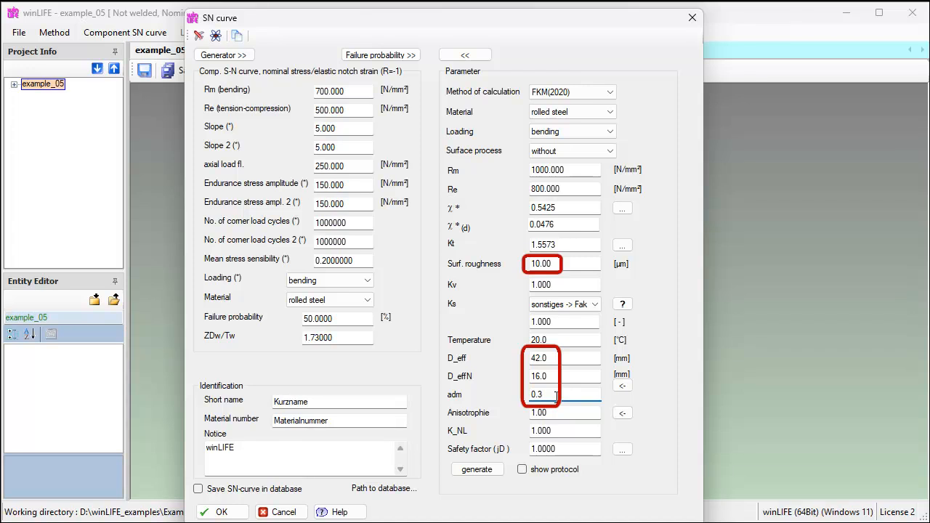
- Generate the bending S-N curve with the protocol display enabled and accept the dialog
left_click(478, 469)
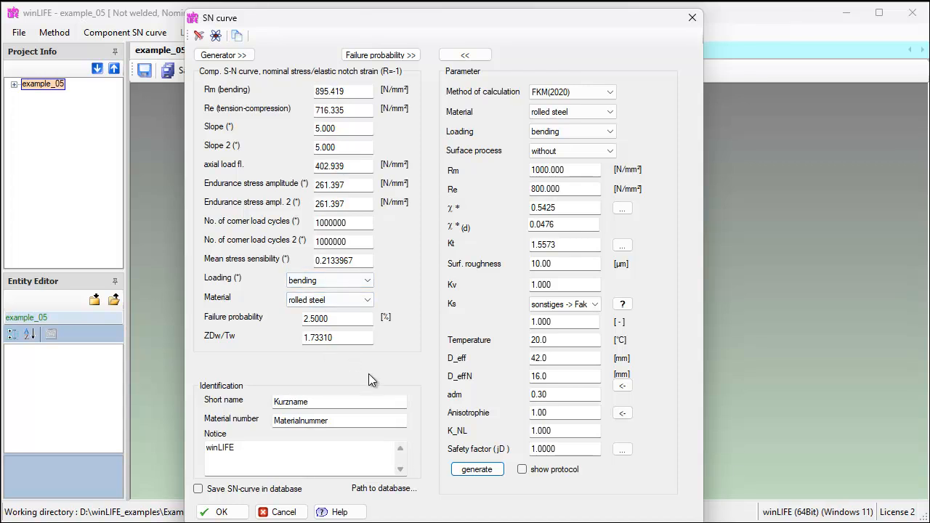
left_click(522, 469)
left_click(485, 470)
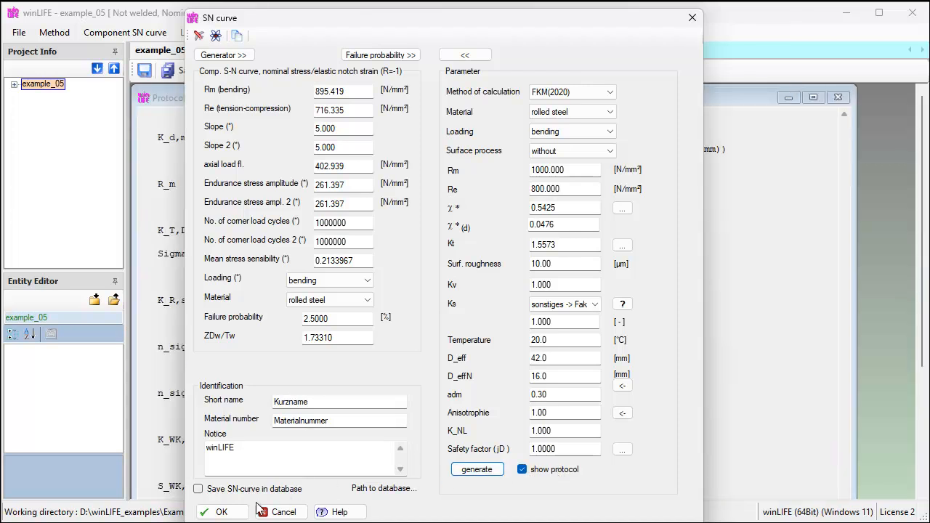
left_click(222, 513)
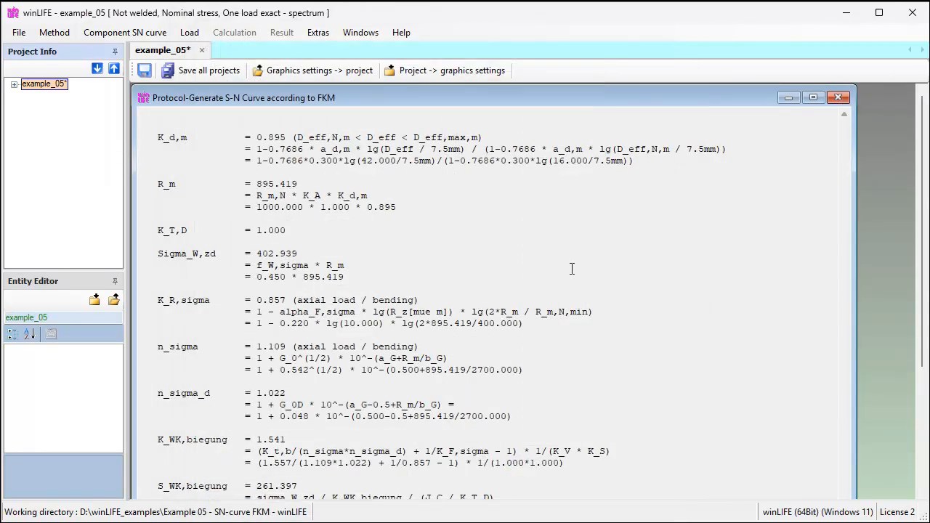
- Close the generation protocol window and display the S-N curve diagram
left_click(838, 97)
left_click(147, 66)
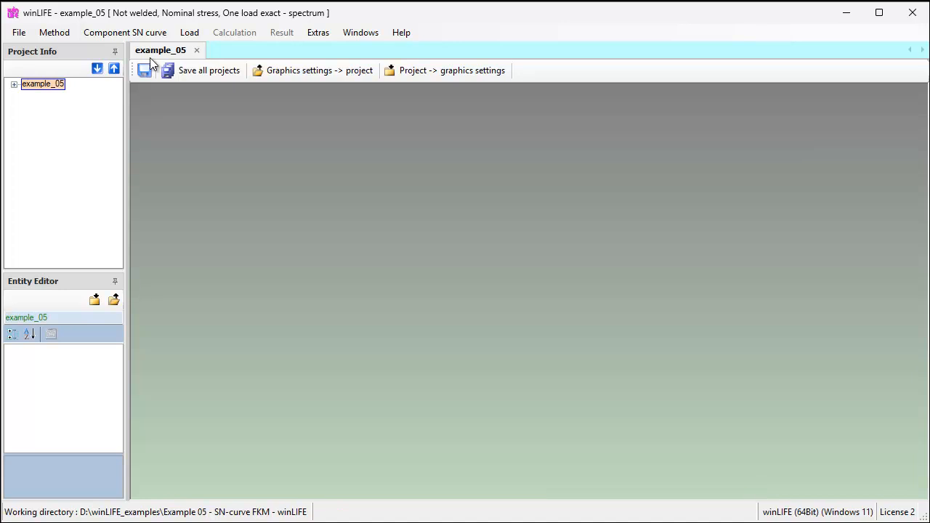
left_click(140, 35)
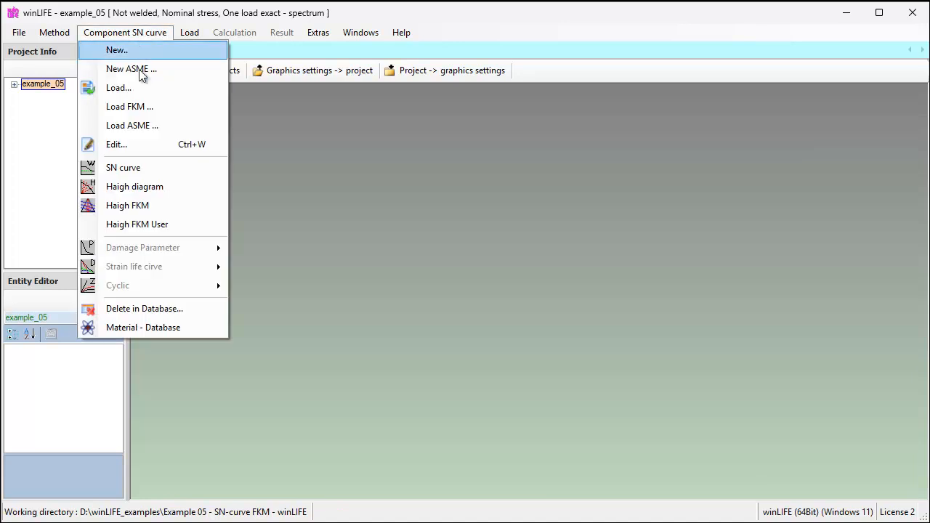
left_click(149, 167)
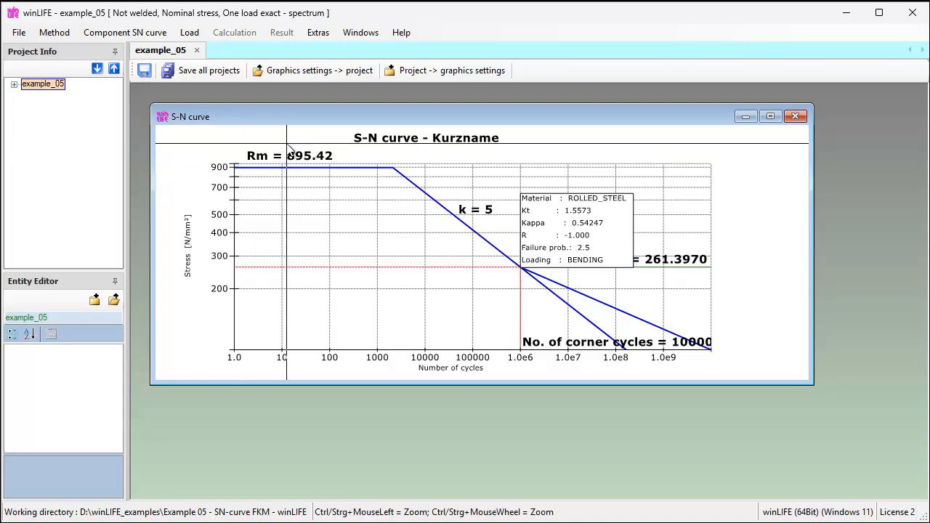
- Maximize the S-N curve diagram and adjust its display options
double_click(323, 121)
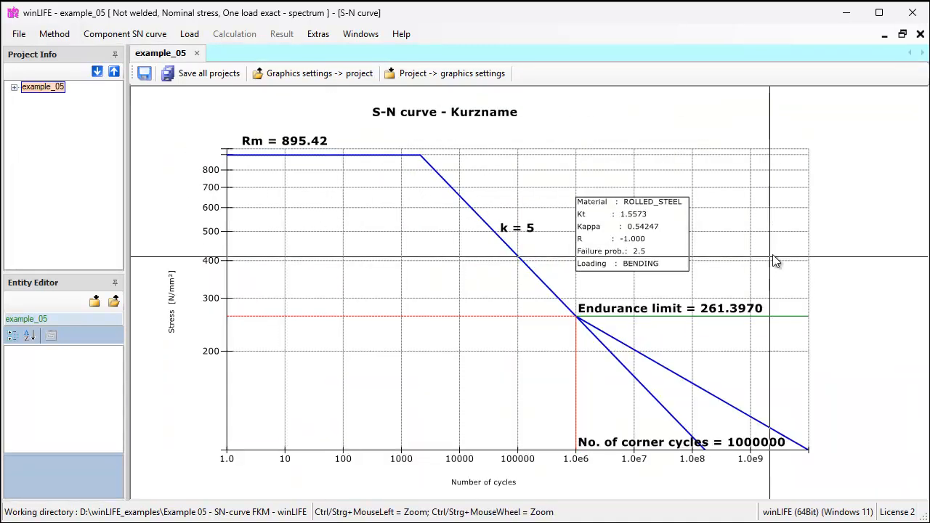
right_click(783, 249)
left_click(803, 252)
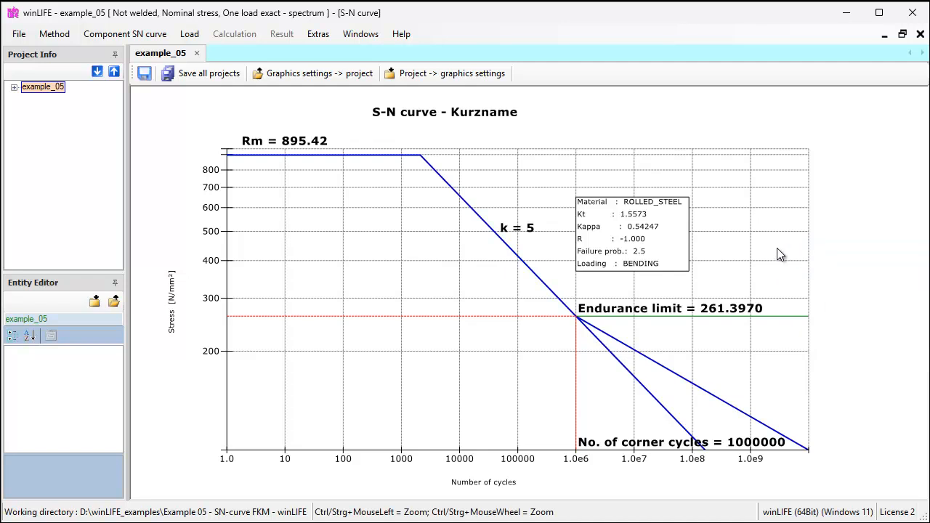
right_click(776, 248)
left_click(783, 269)
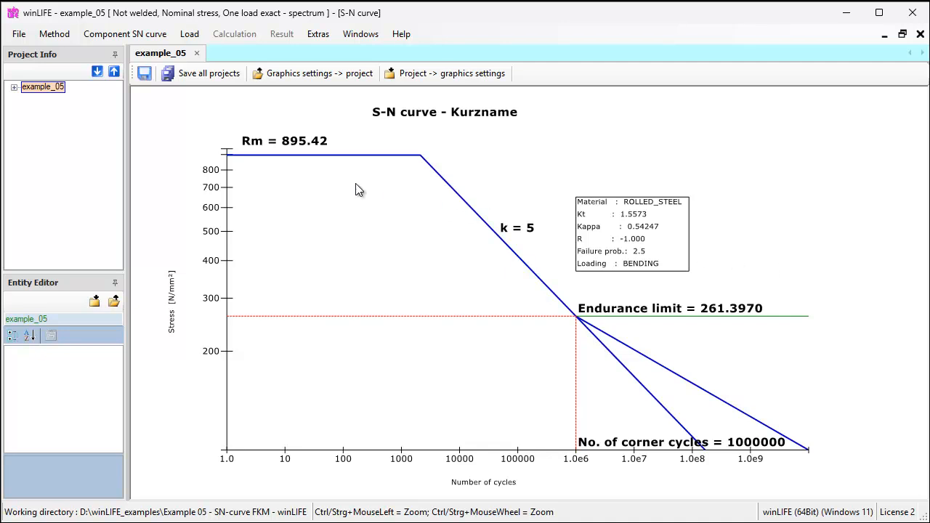
- Reopen the component S-N curve for editing with the generator parameters shown
left_click(151, 39)
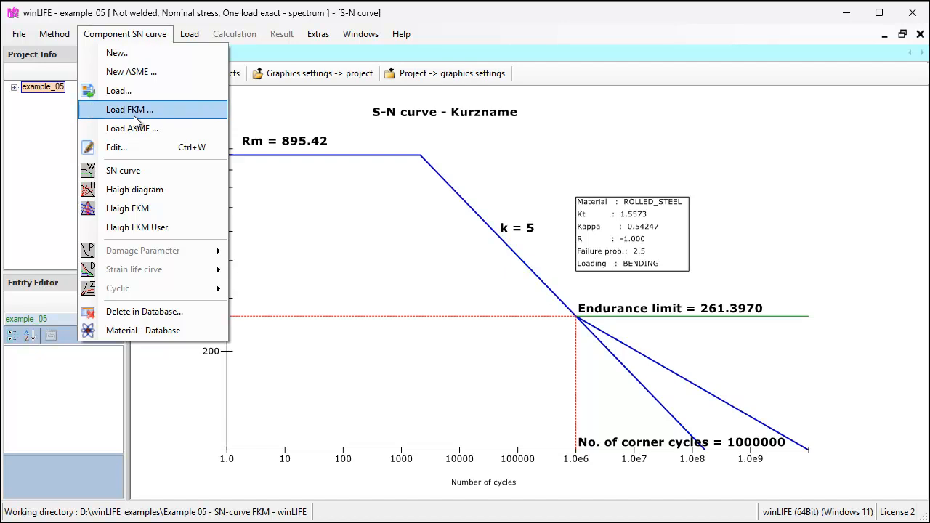
left_click(115, 148)
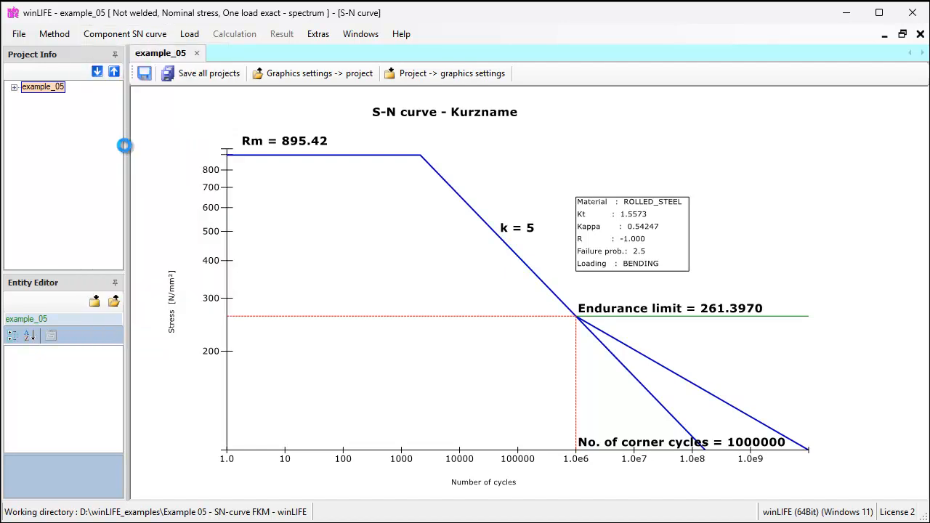
left_click_drag(186, 141, 307, 17)
left_click(289, 53)
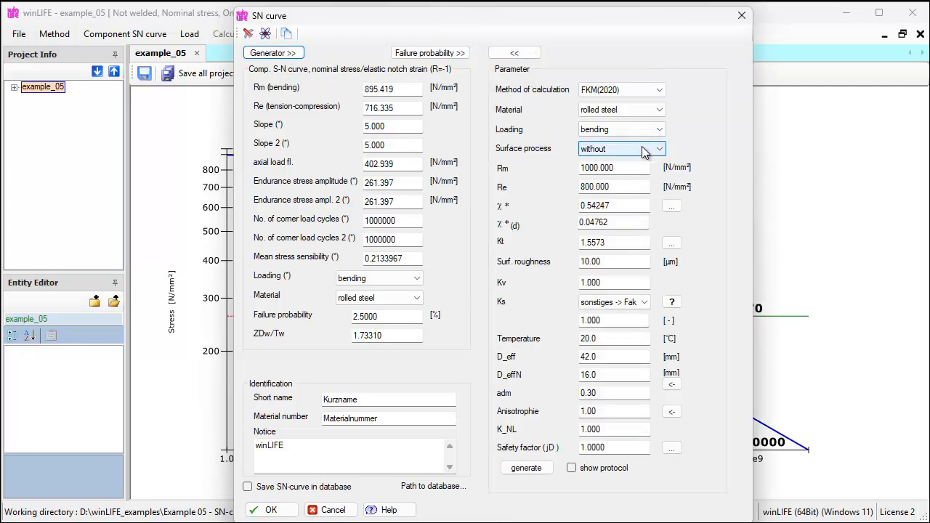
- Switch loading to torsion, then recalculate and apply the stress gradients and Kt for the shouldered rod
left_click(661, 131)
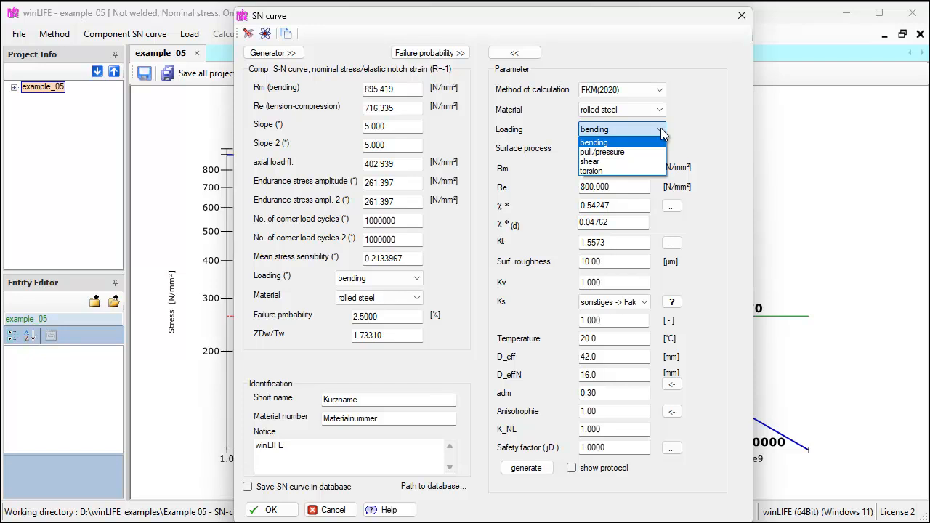
left_click(599, 170)
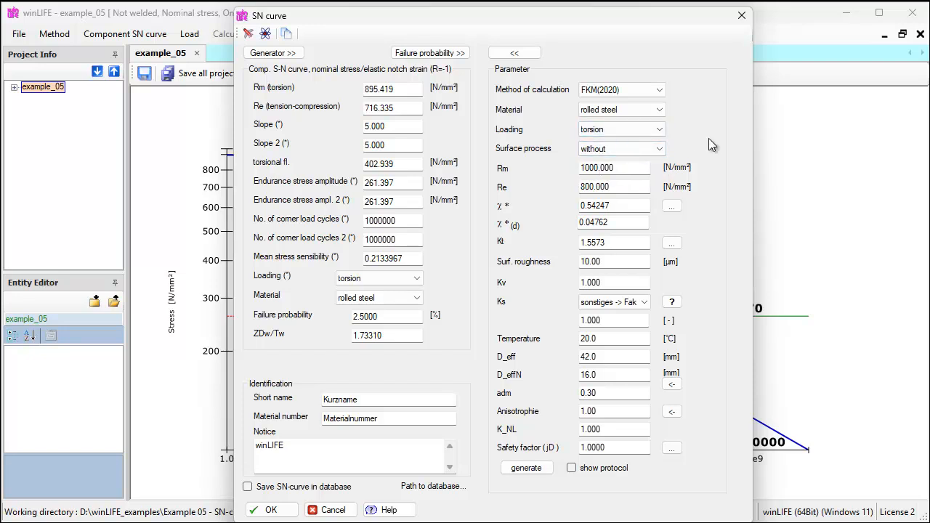
left_click(672, 208)
left_click(419, 199)
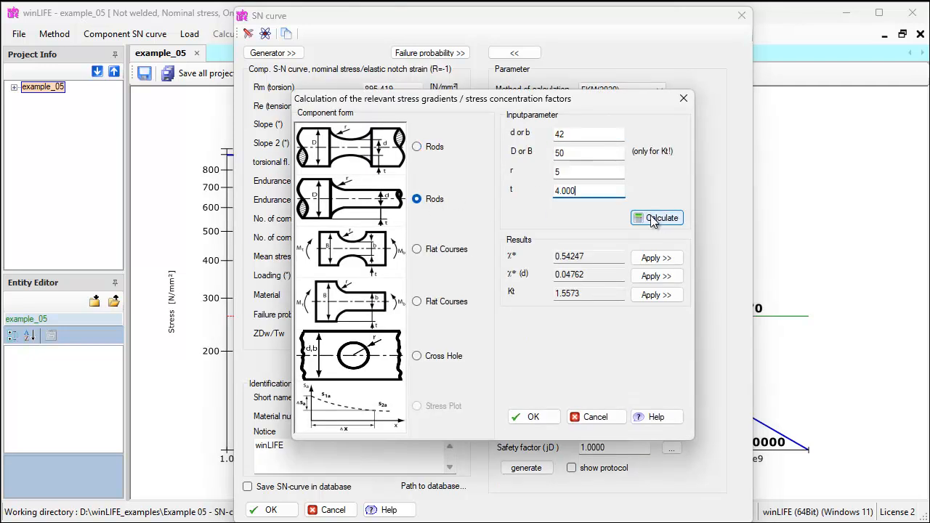
left_click(658, 218)
left_click(656, 295)
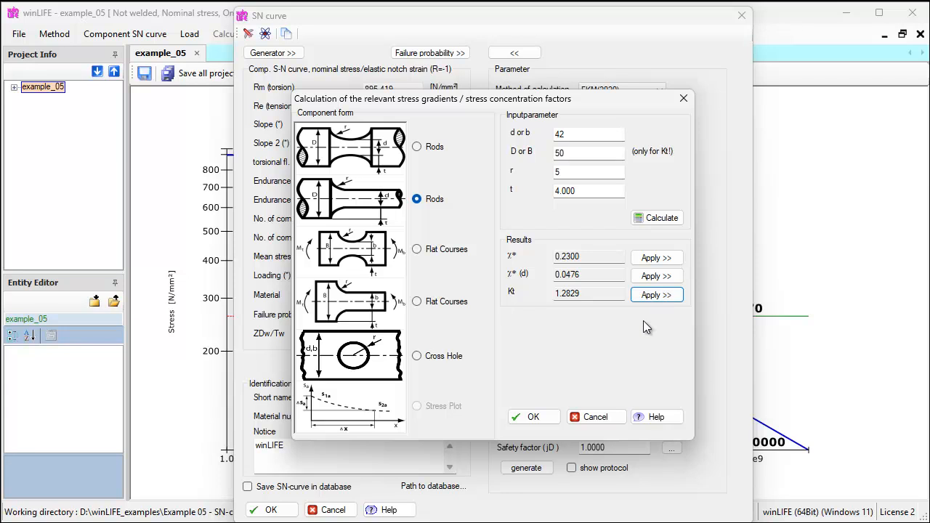
left_click(533, 417)
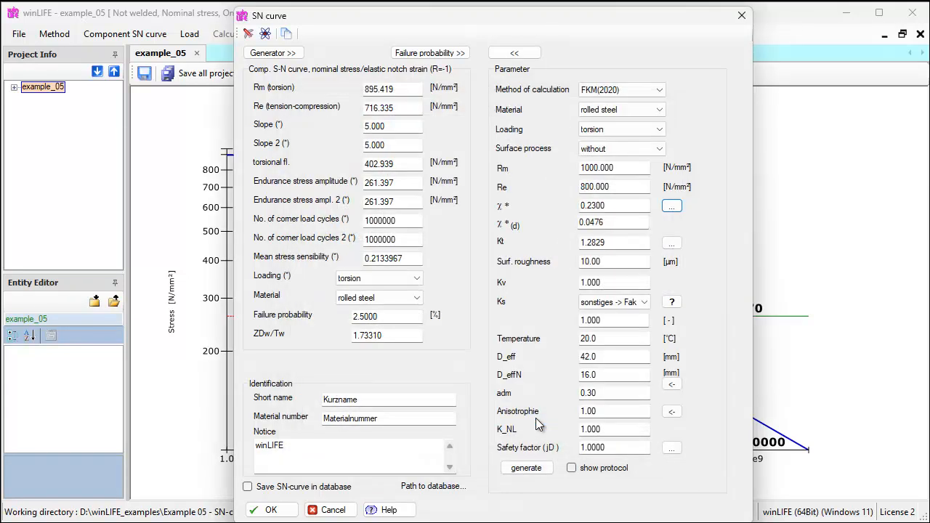
- Generate the torsion S-N curve and confirm the dialog
left_click(528, 467)
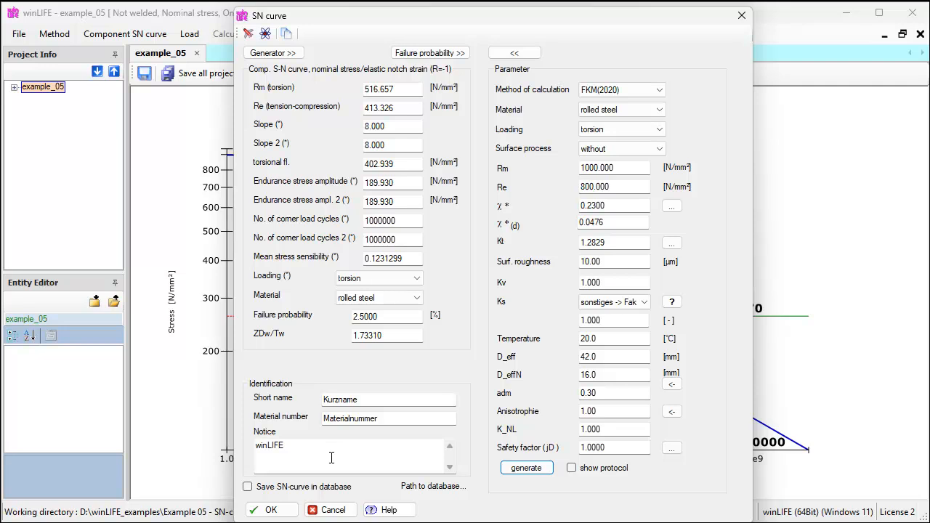
left_click(248, 487)
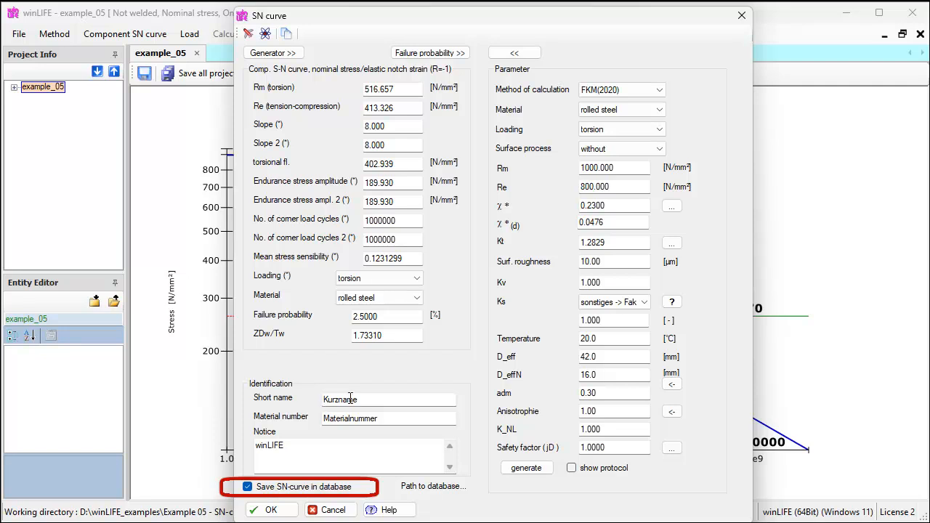
left_click(248, 487)
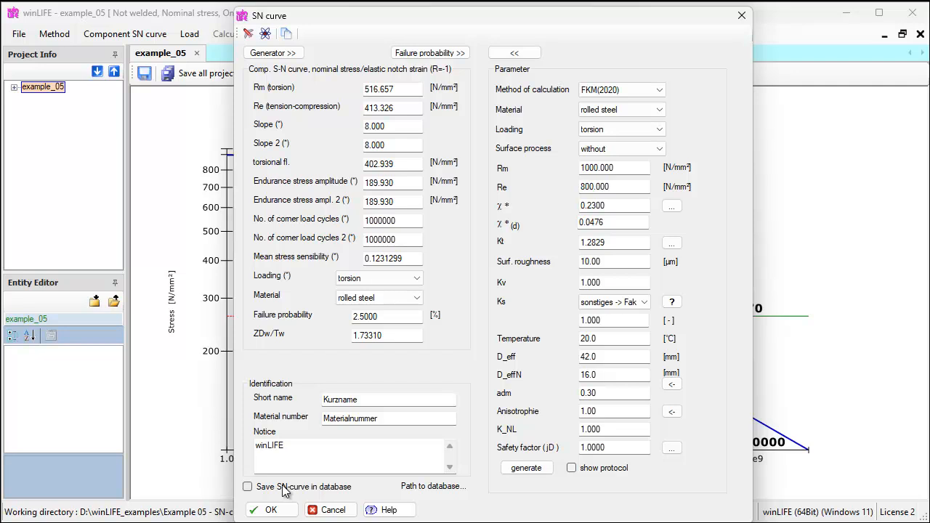
left_click(271, 511)
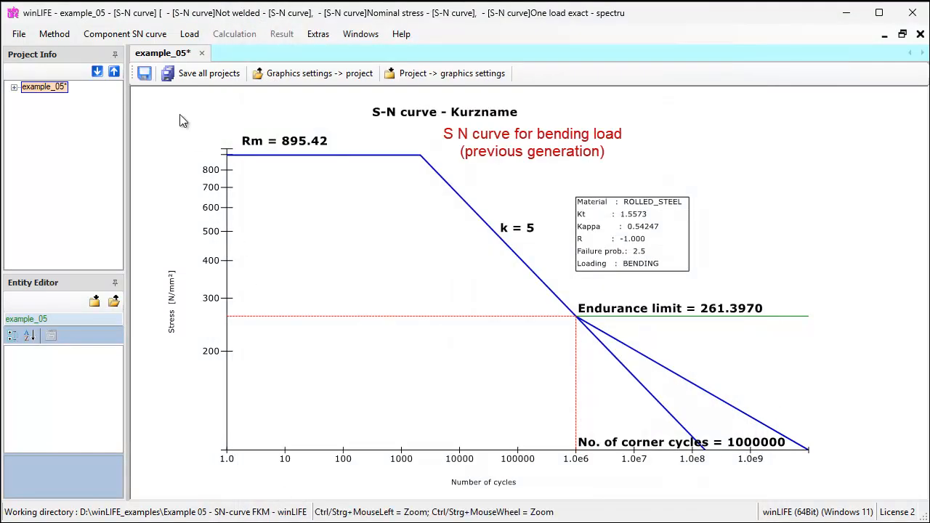
- Display the updated S-N curve diagram
left_click(135, 34)
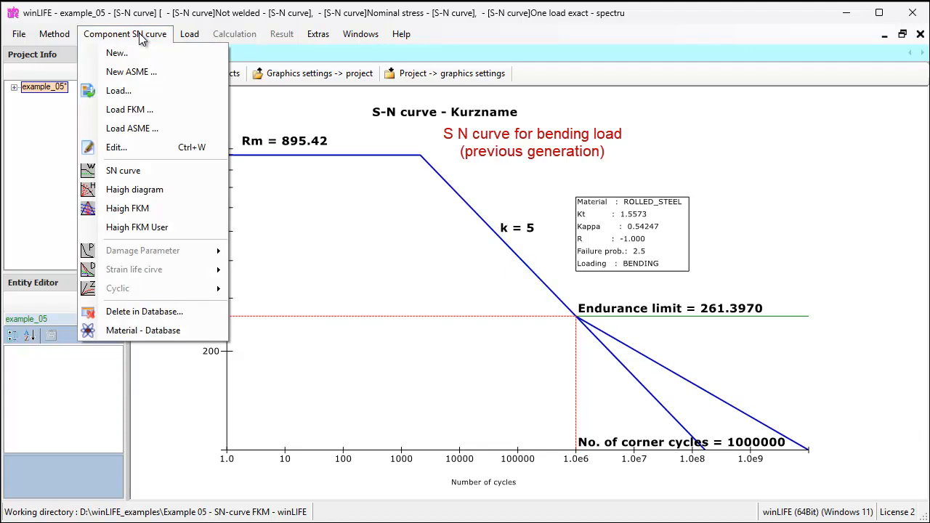
left_click(120, 171)
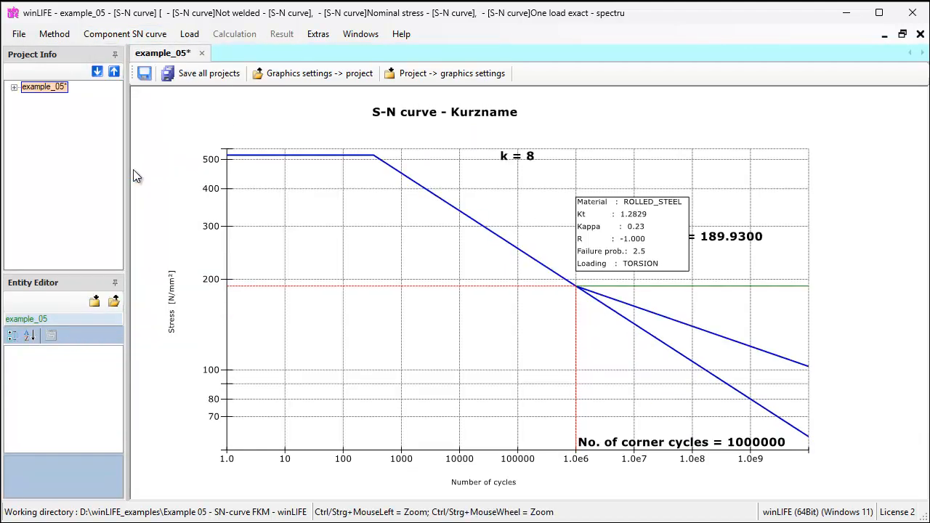
- Tile the two S-N curve windows to compare torsion and bending, then close the bending curve and maximize the torsion curve
left_click(361, 34)
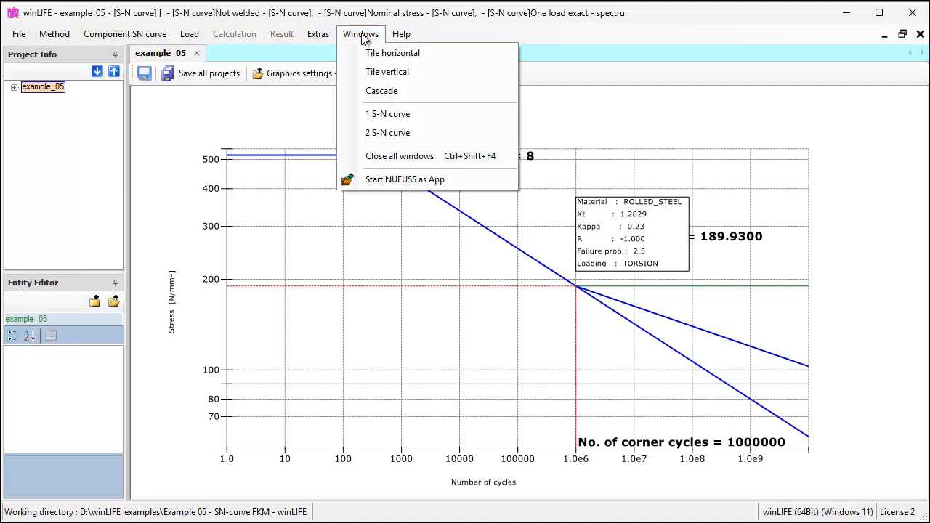
left_click(374, 54)
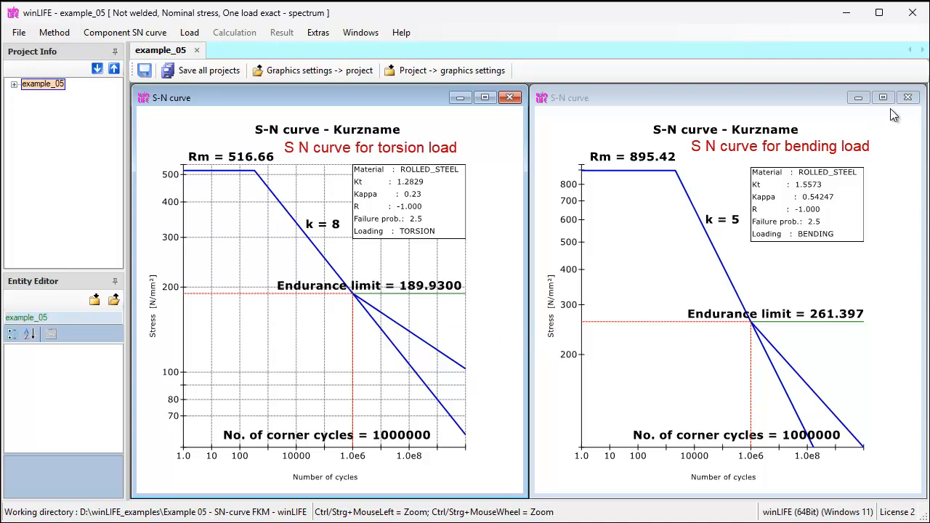
left_click(908, 97)
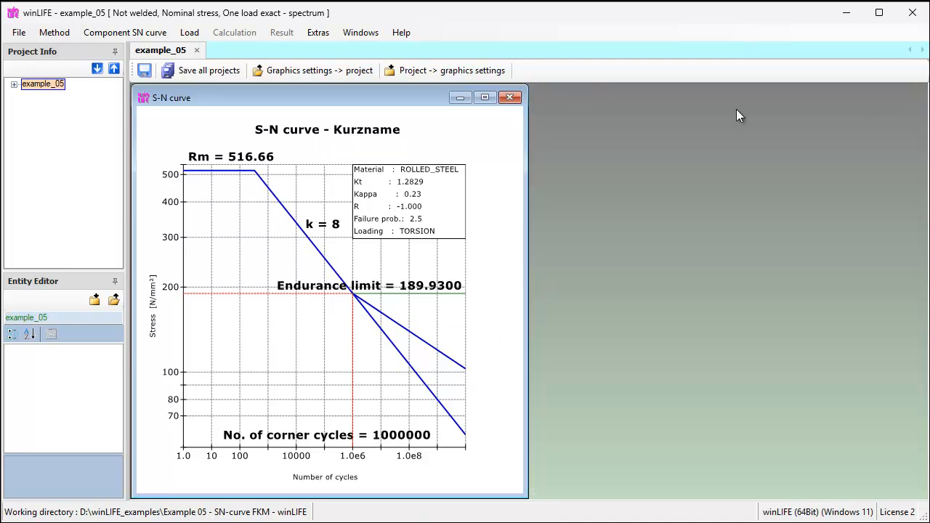
left_click(486, 98)
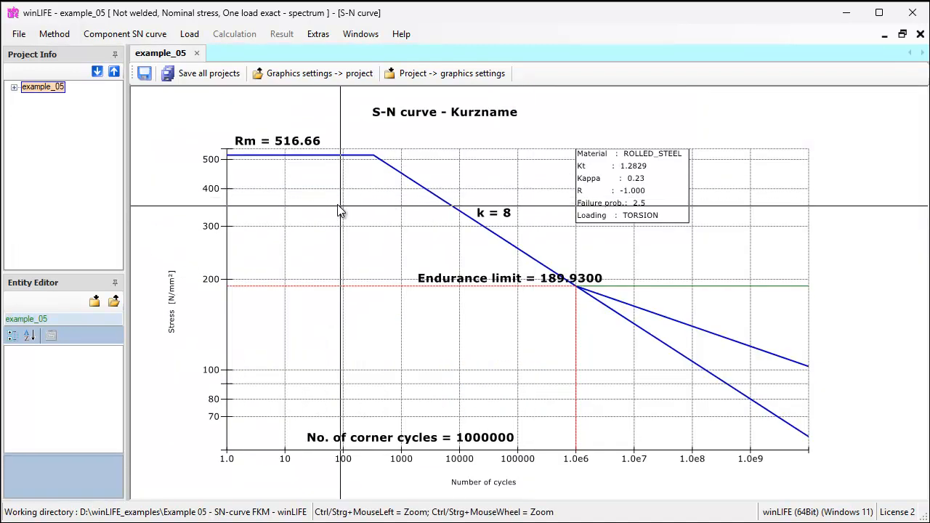
- Review the slope in the component S-N curve editor, confirm it, and redisplay the S-N curve diagram
left_click(102, 32)
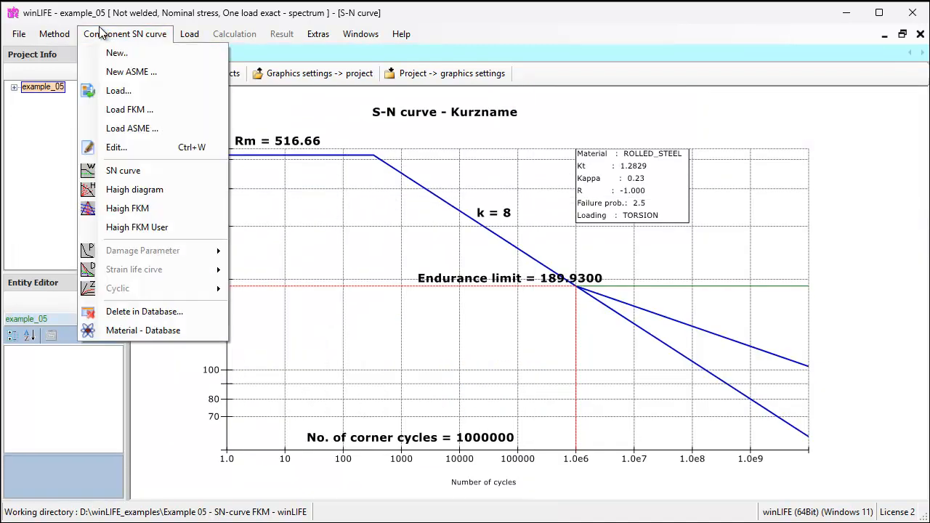
left_click(120, 146)
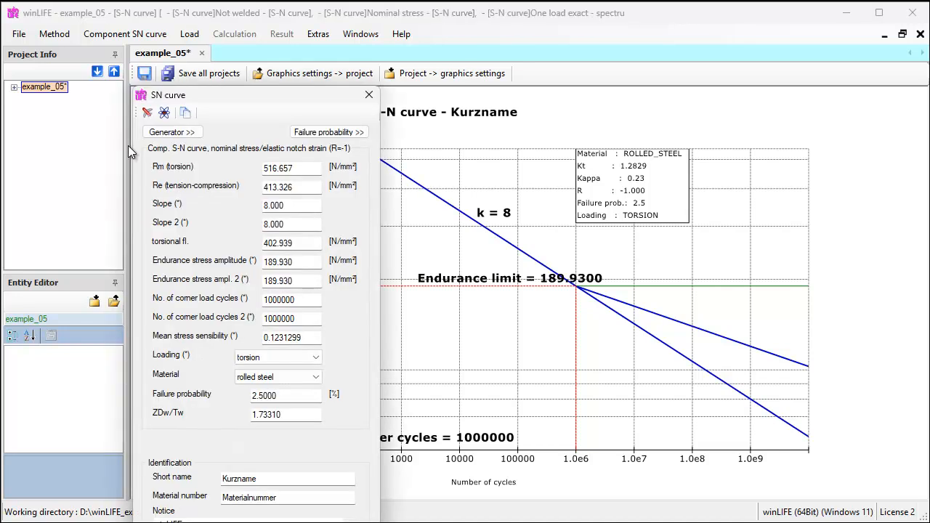
left_click_drag(224, 95, 273, 24)
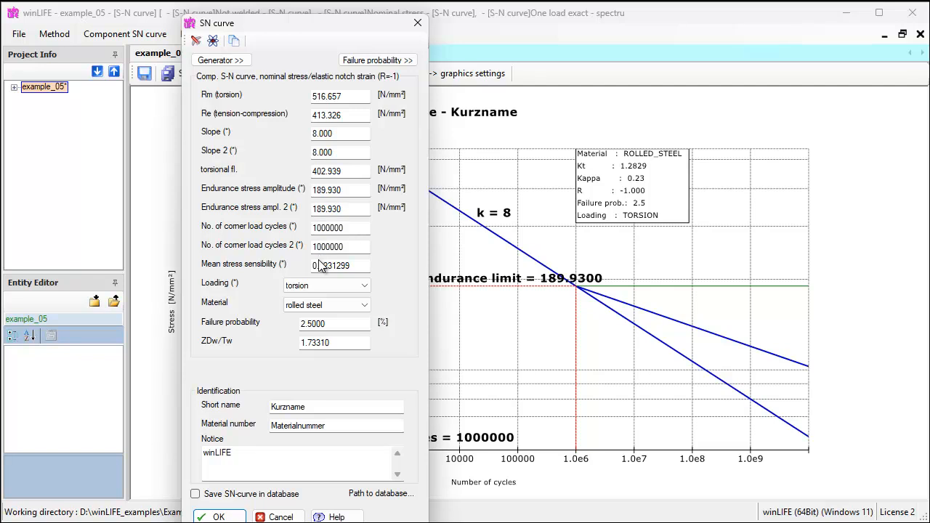
left_click(314, 135)
left_click(219, 517)
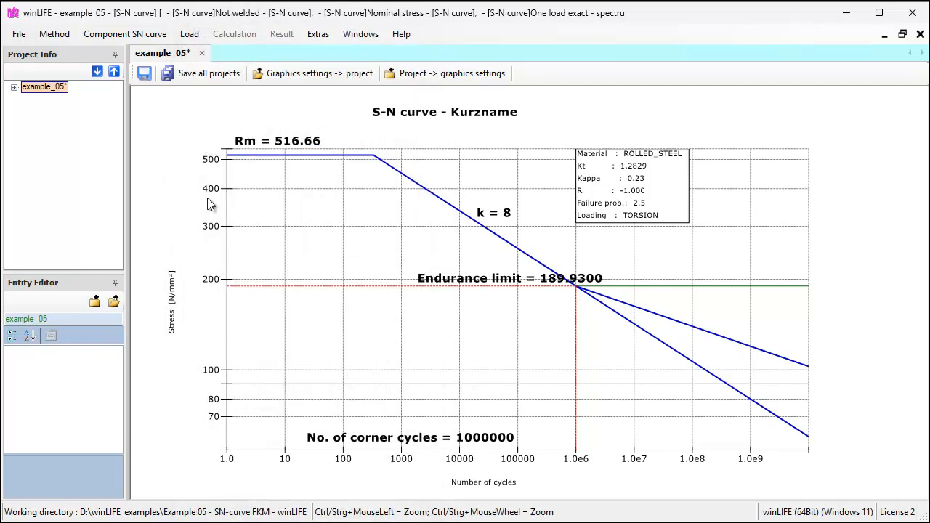
left_click(150, 35)
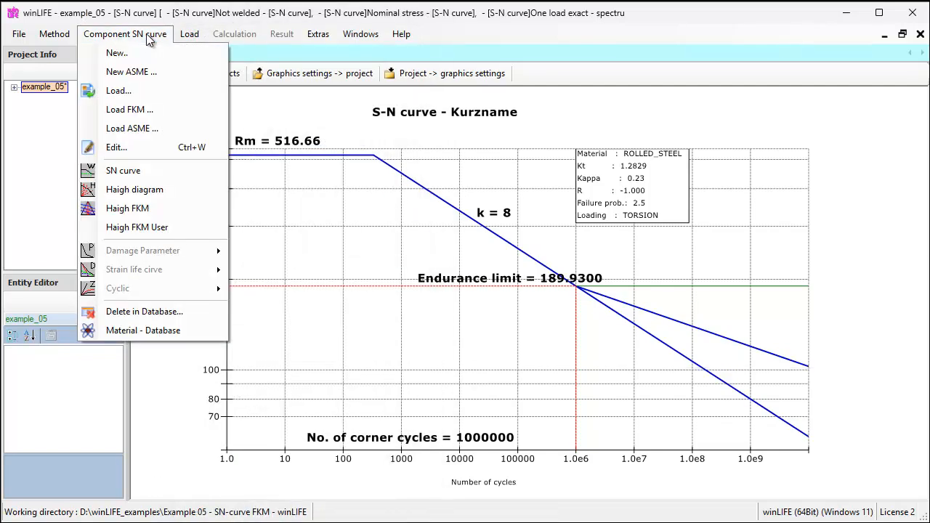
left_click(138, 170)
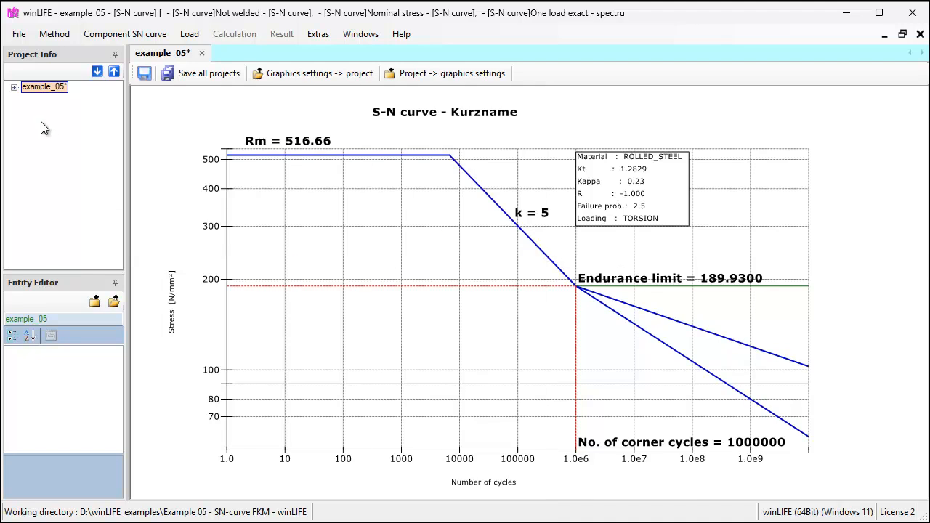
- Select the component S-N curve in the project tree and set its slope to 8, applying the change
left_click(13, 89)
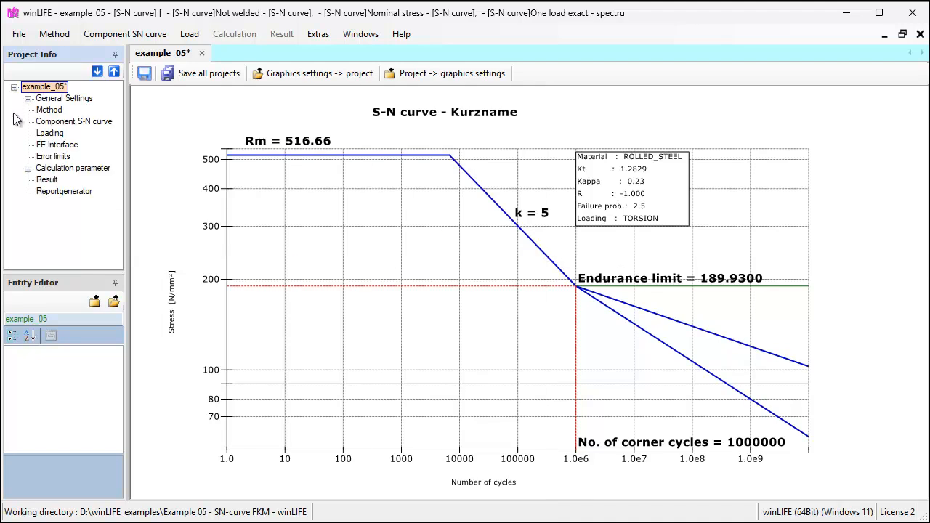
left_click(47, 124)
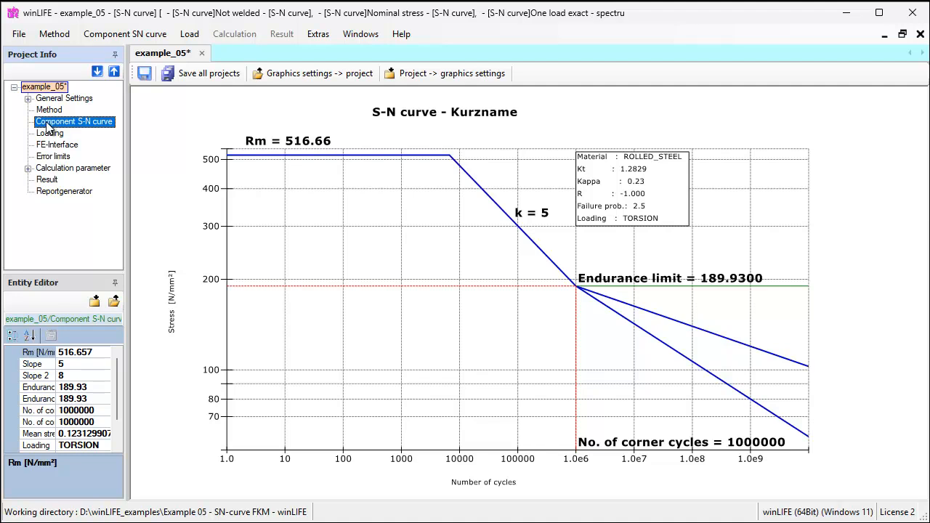
left_click(73, 366)
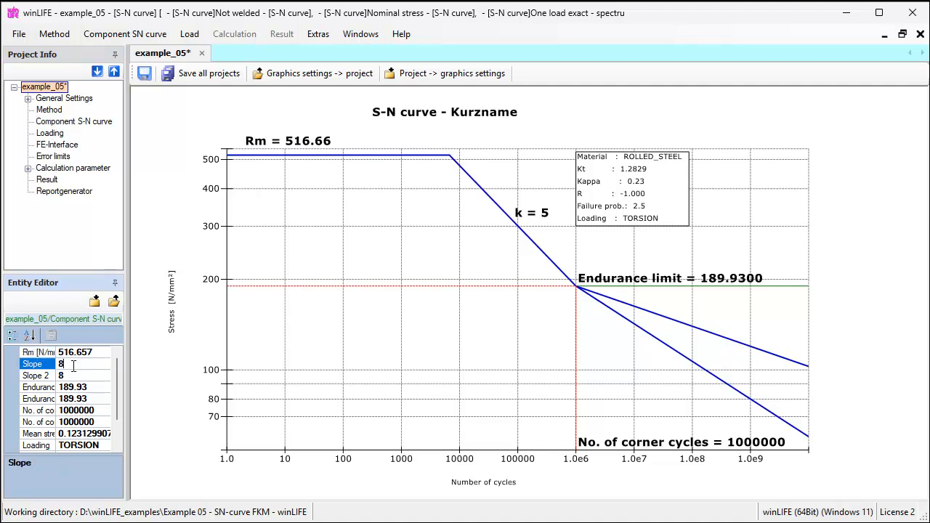
type("8")
left_click(115, 302)
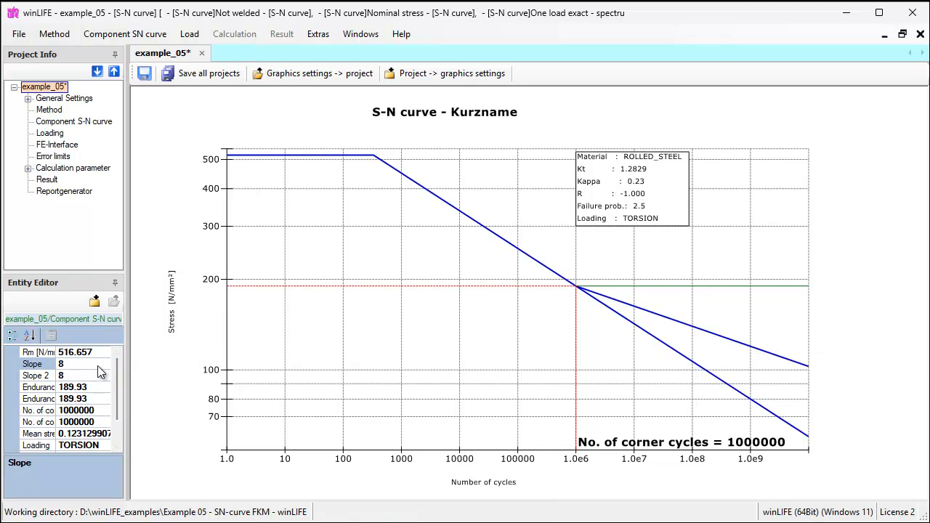
- Set the numbers of corner load cycles to 10000000 and save the project
left_click(99, 411)
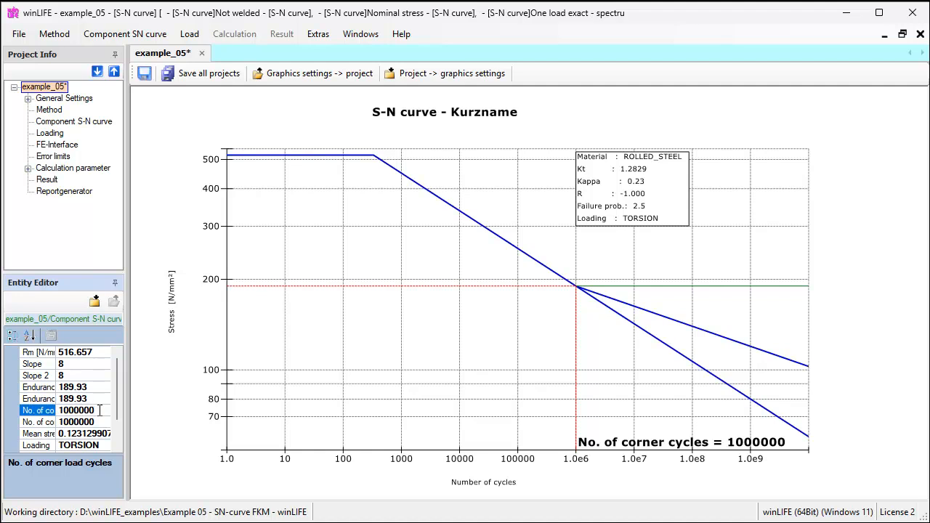
type("0")
left_click(101, 422)
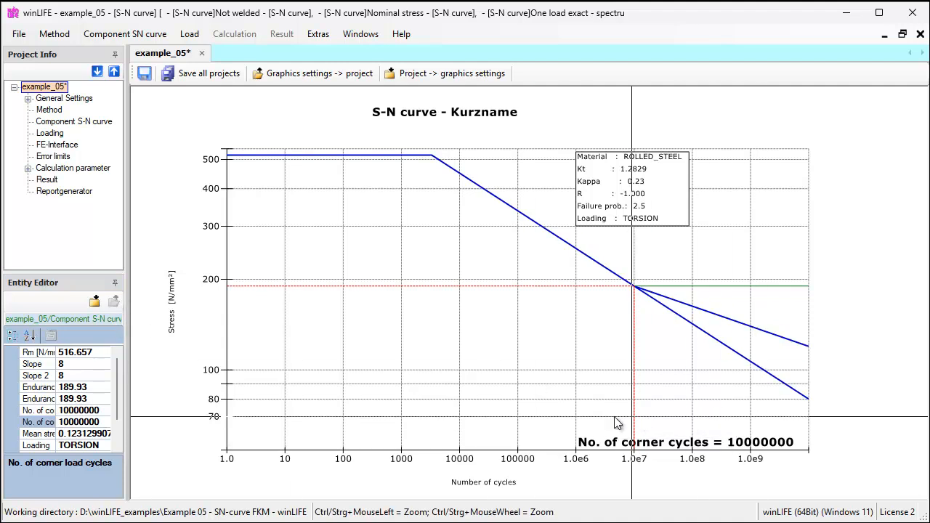
key("ctrl+s")
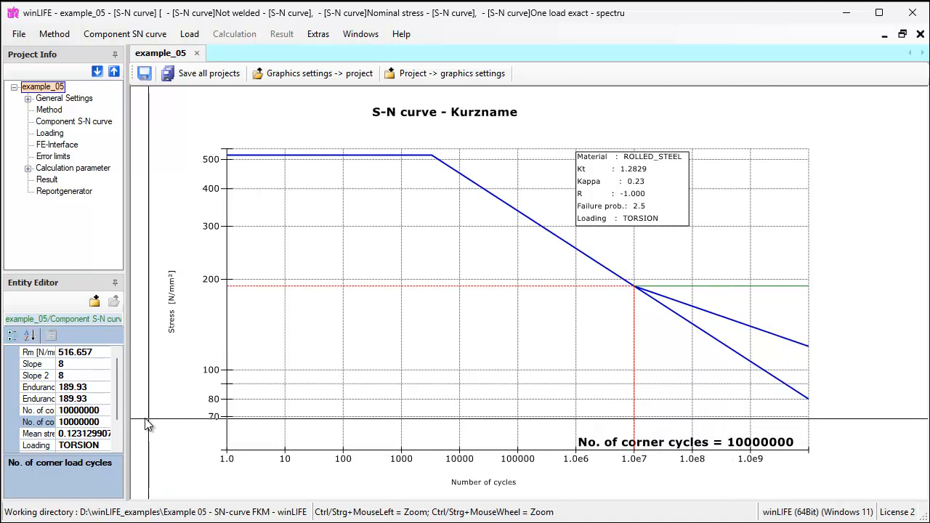
- Reset both corner load cycle counts to 1000000 and apply them to the S-N curve
left_click(106, 411)
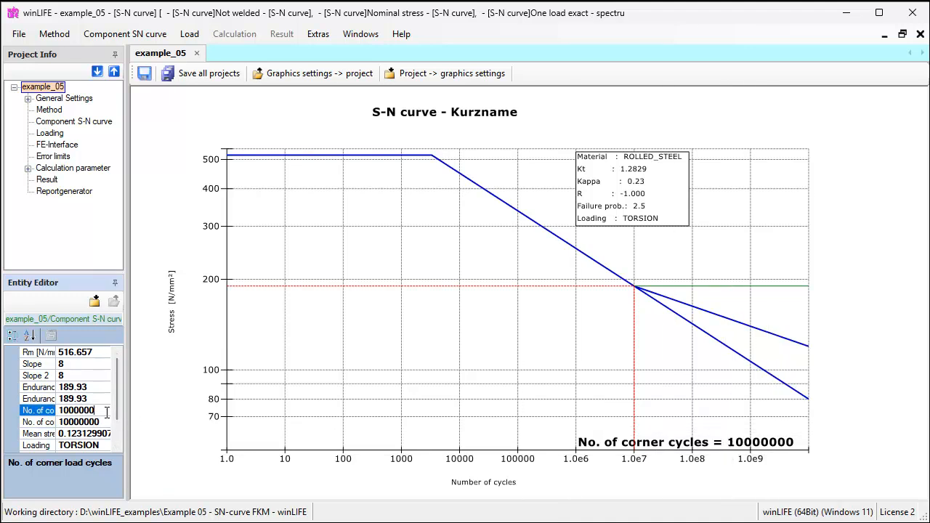
left_click(106, 423)
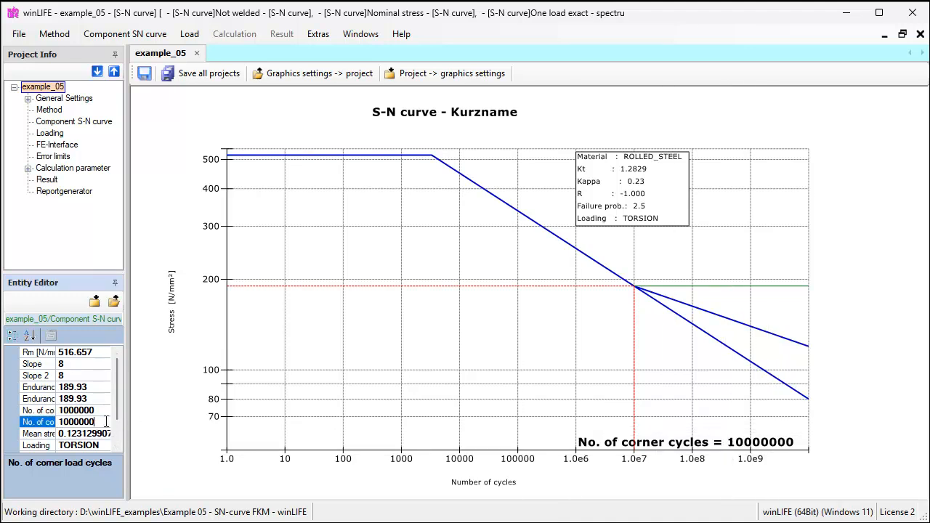
left_click(114, 302)
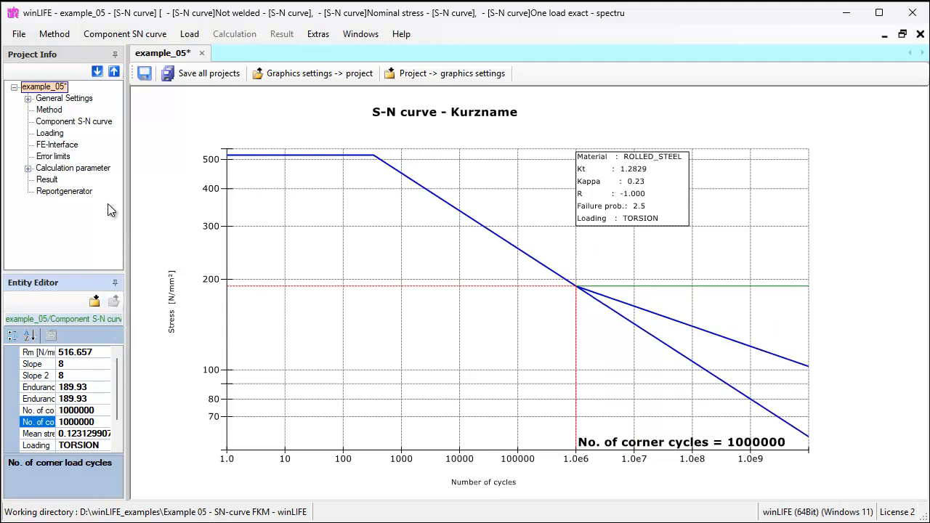
- Open the Raw analysis calculation parameters and select the max_schä field
left_click(28, 169)
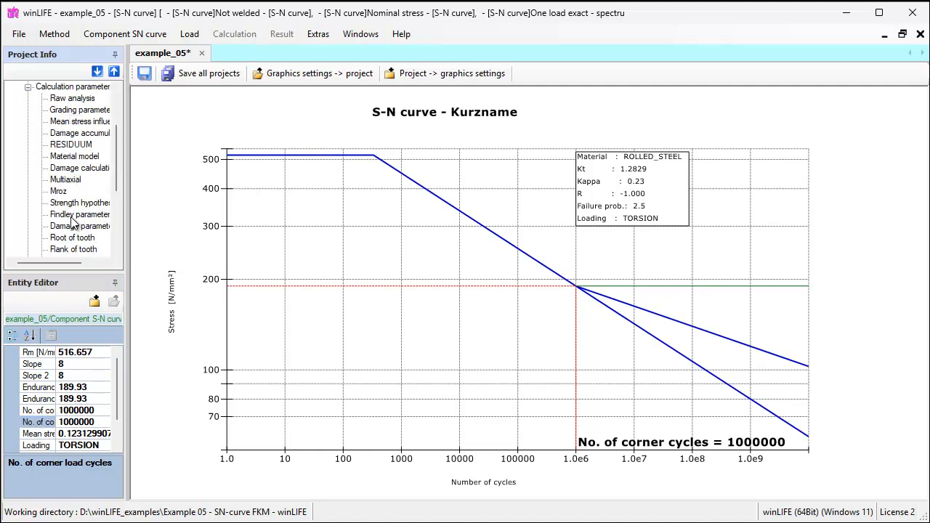
left_click(74, 98)
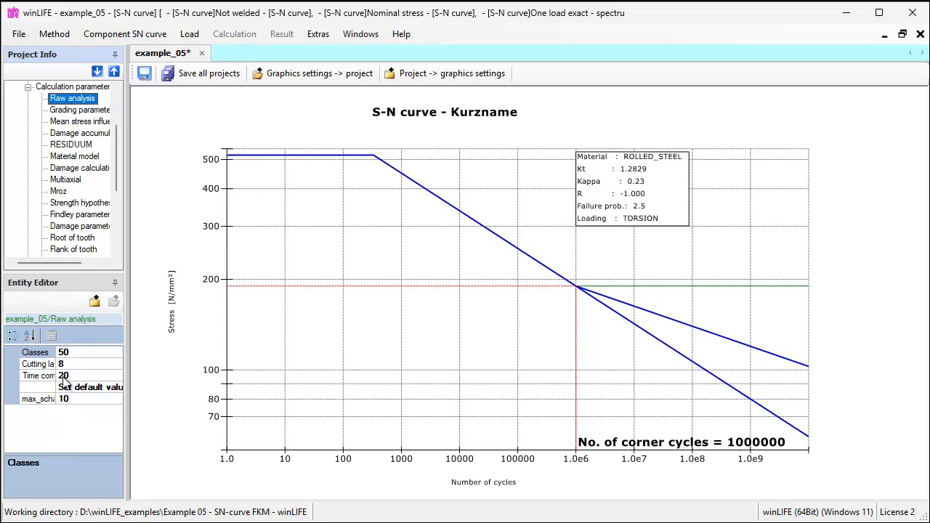
left_click(65, 402)
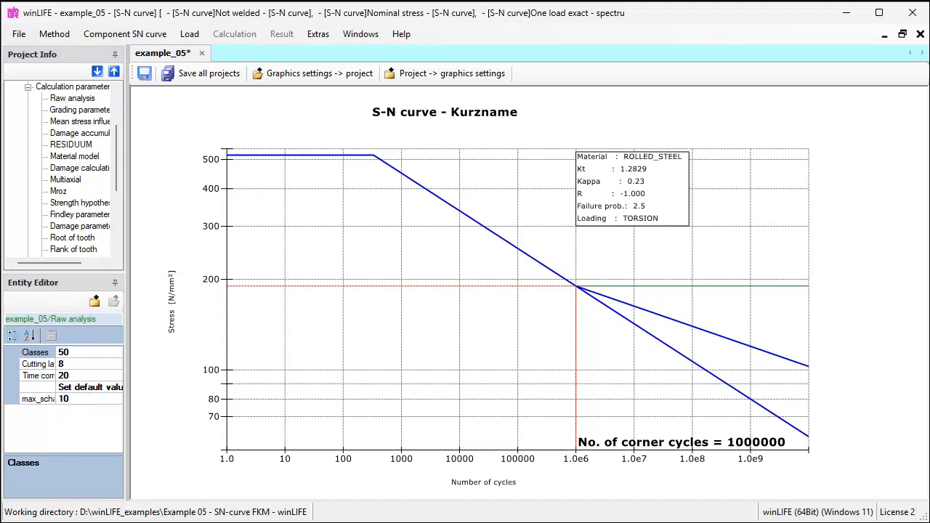